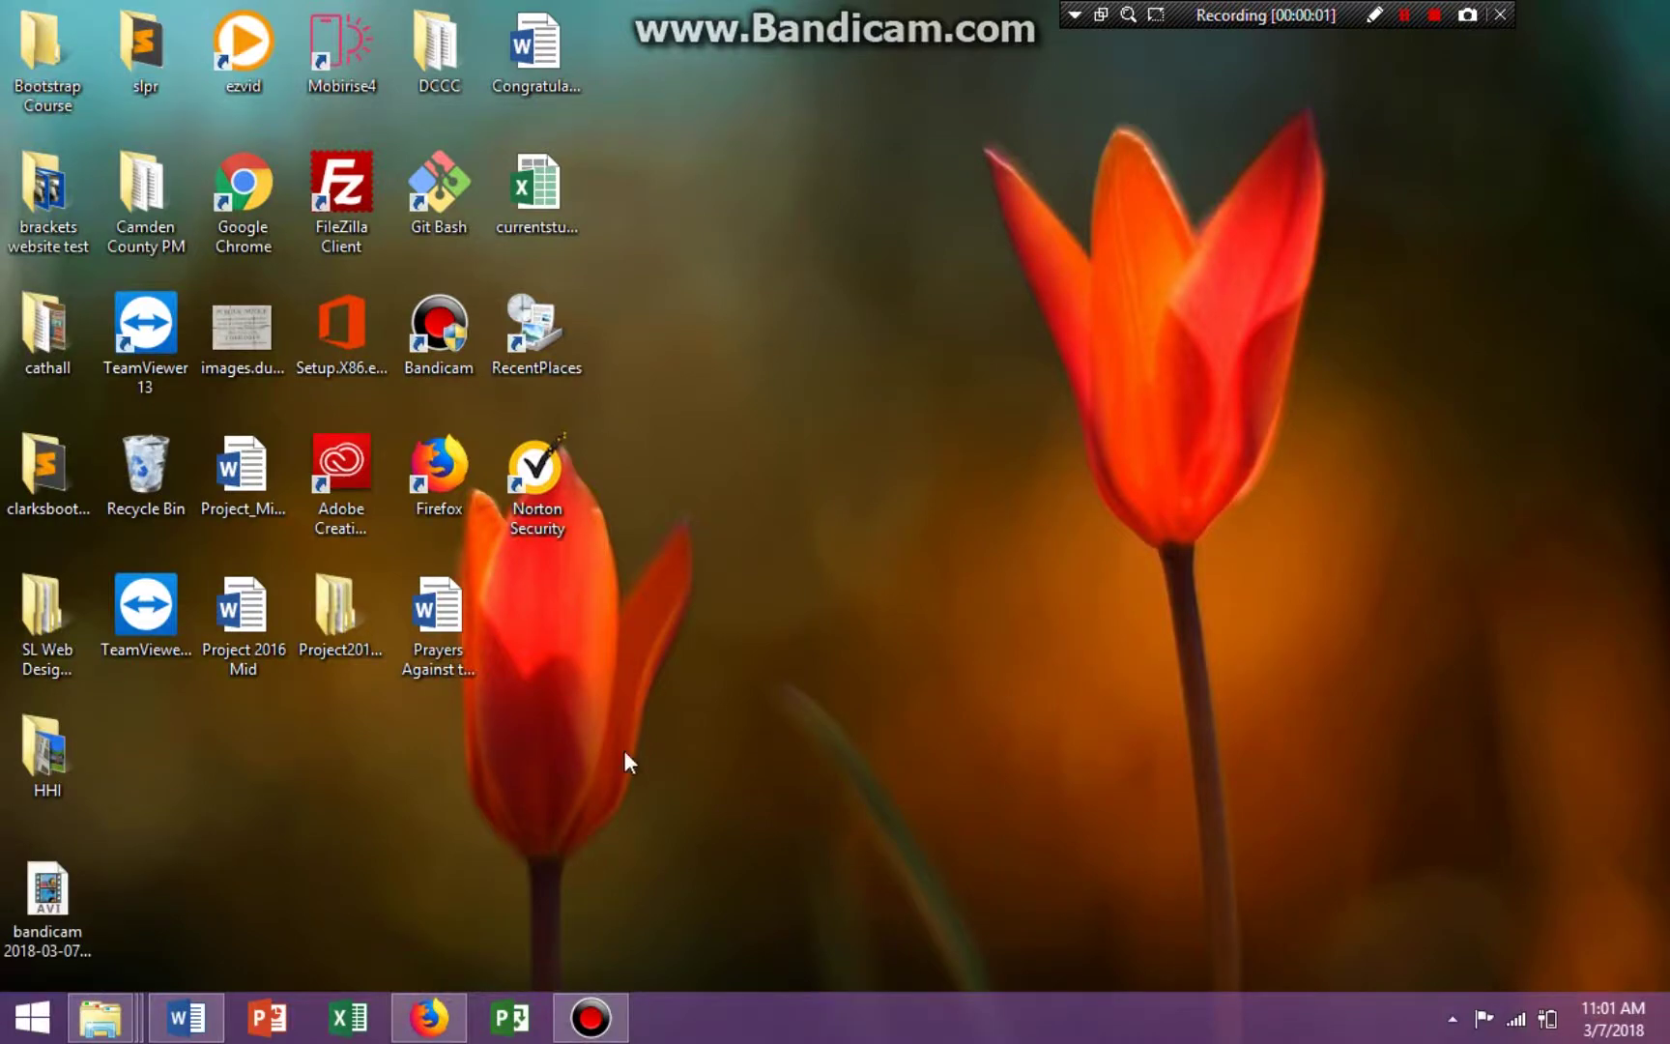
# - Open ScheduleTasksAdvanced from the Project2016SBS Ch09 folder in File Explorer
pyautogui.doubleClick(335, 604)
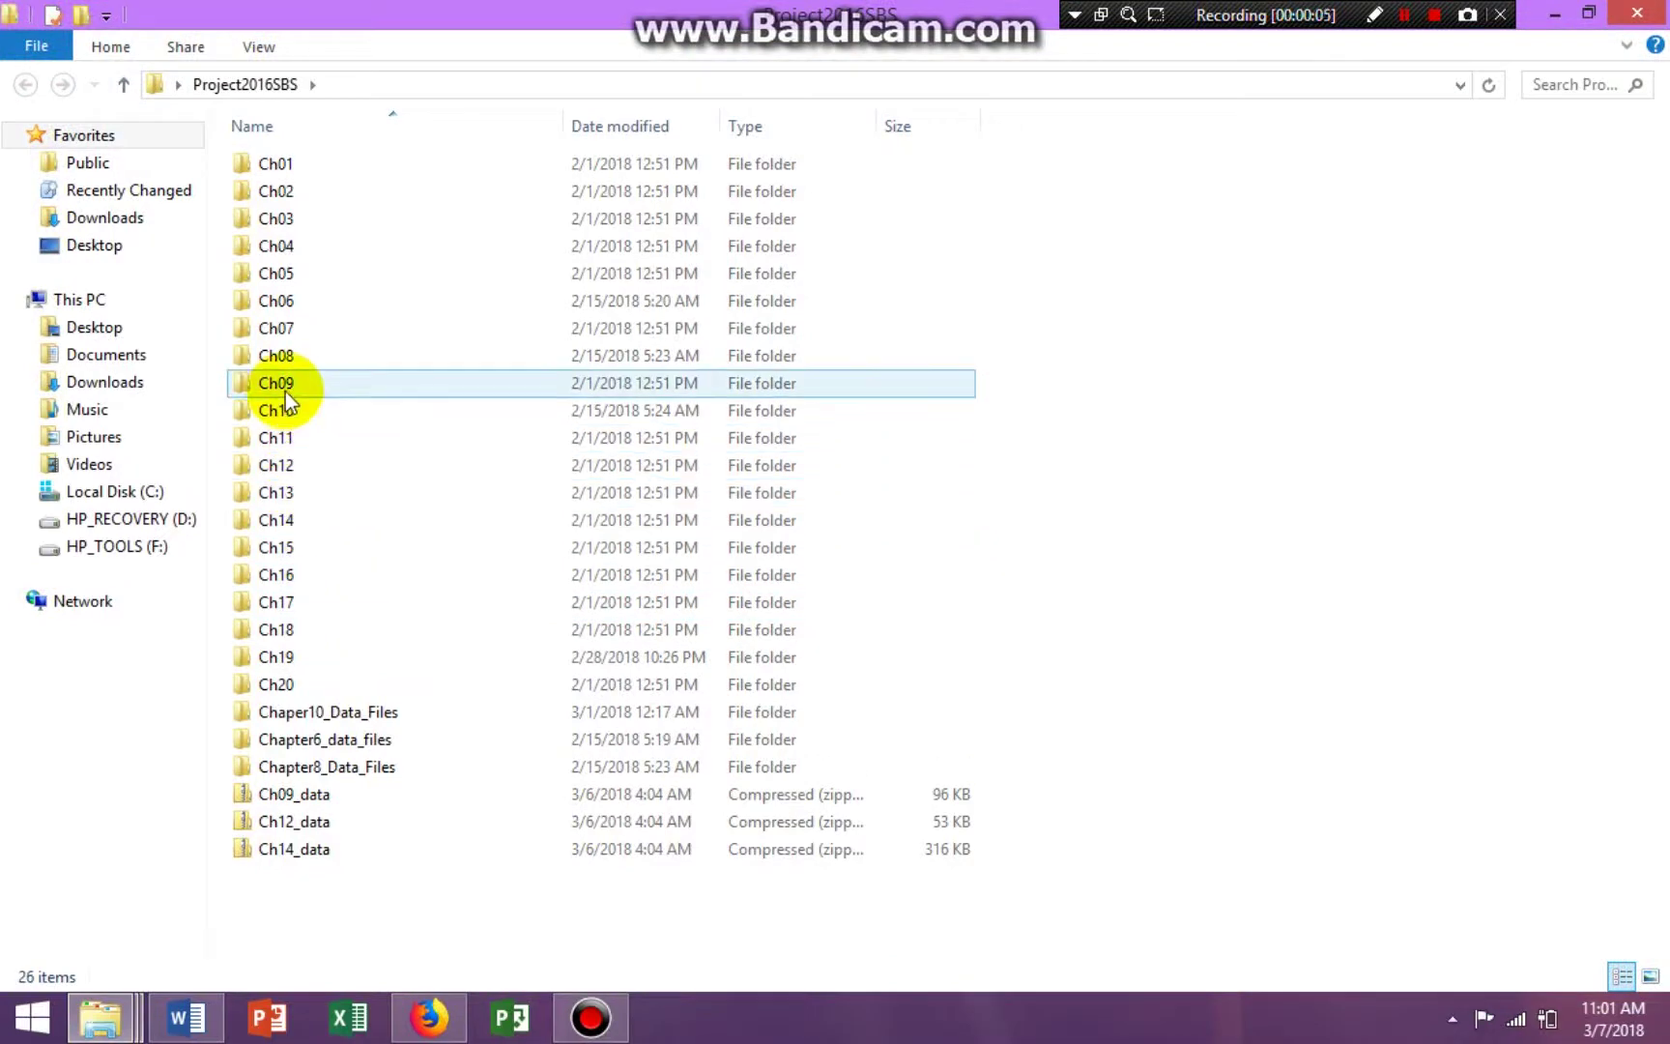
pyautogui.doubleClick(287, 387)
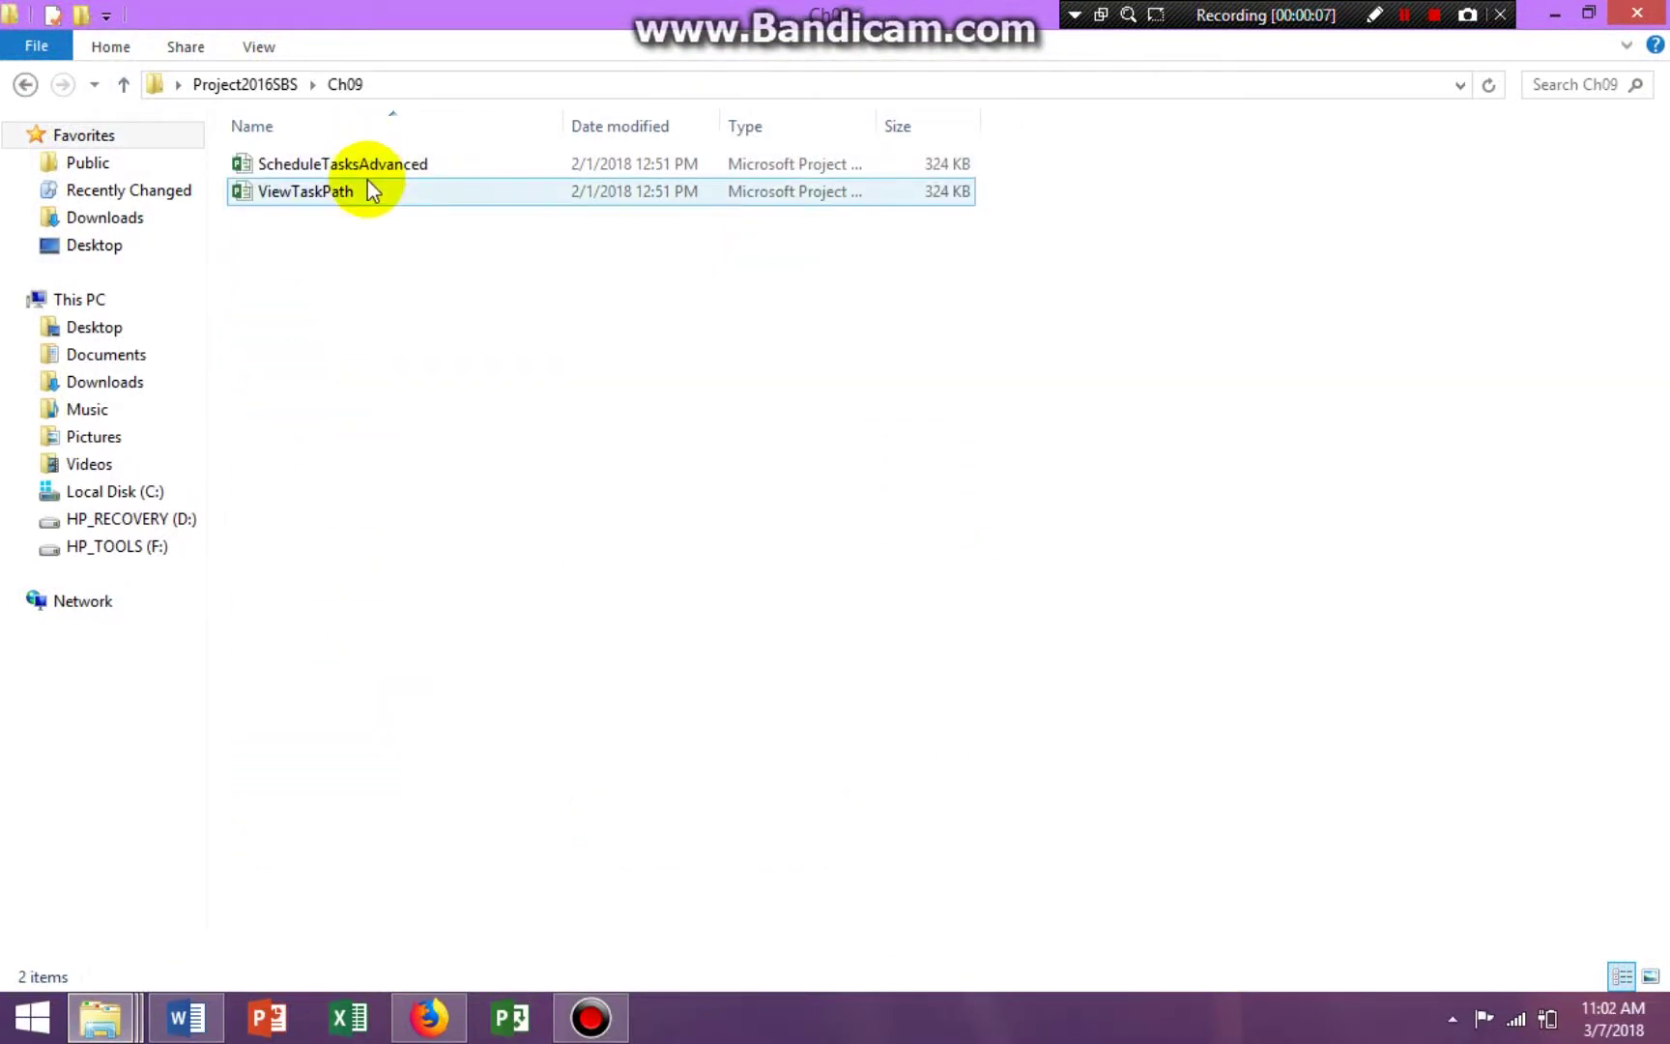
pyautogui.doubleClick(371, 165)
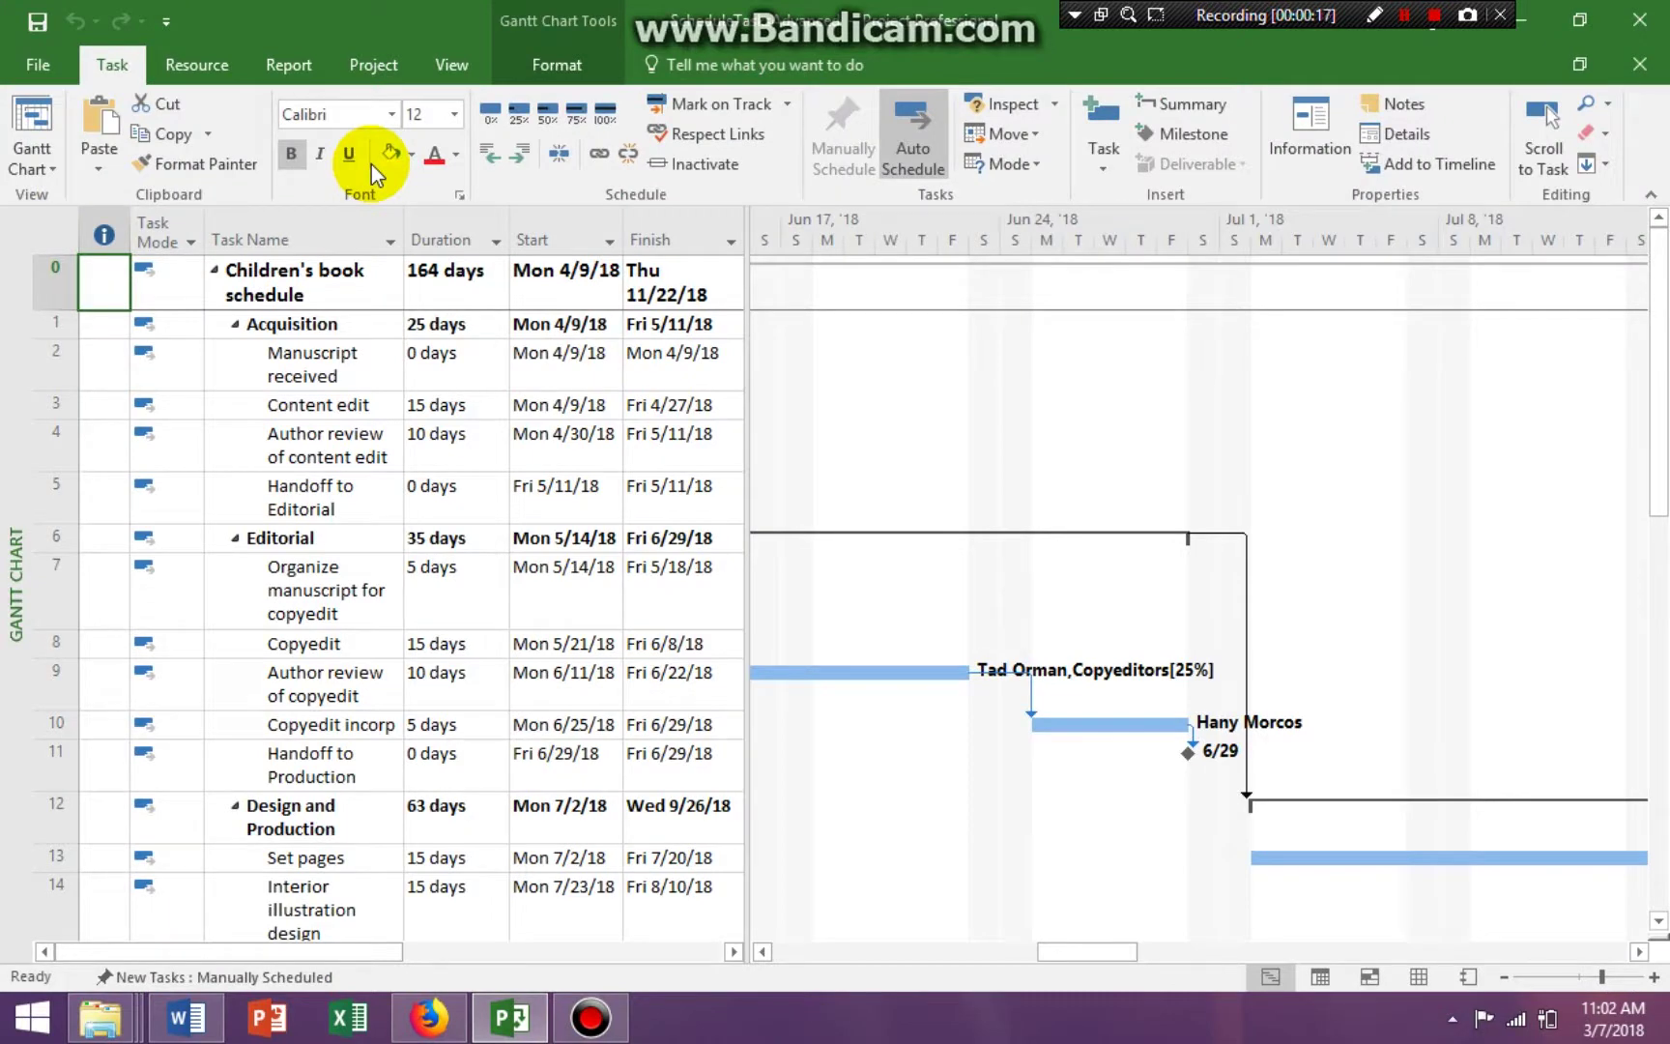
# - Select row 7, the 'Organize manuscript for copyedit' task
pyautogui.click(103, 591)
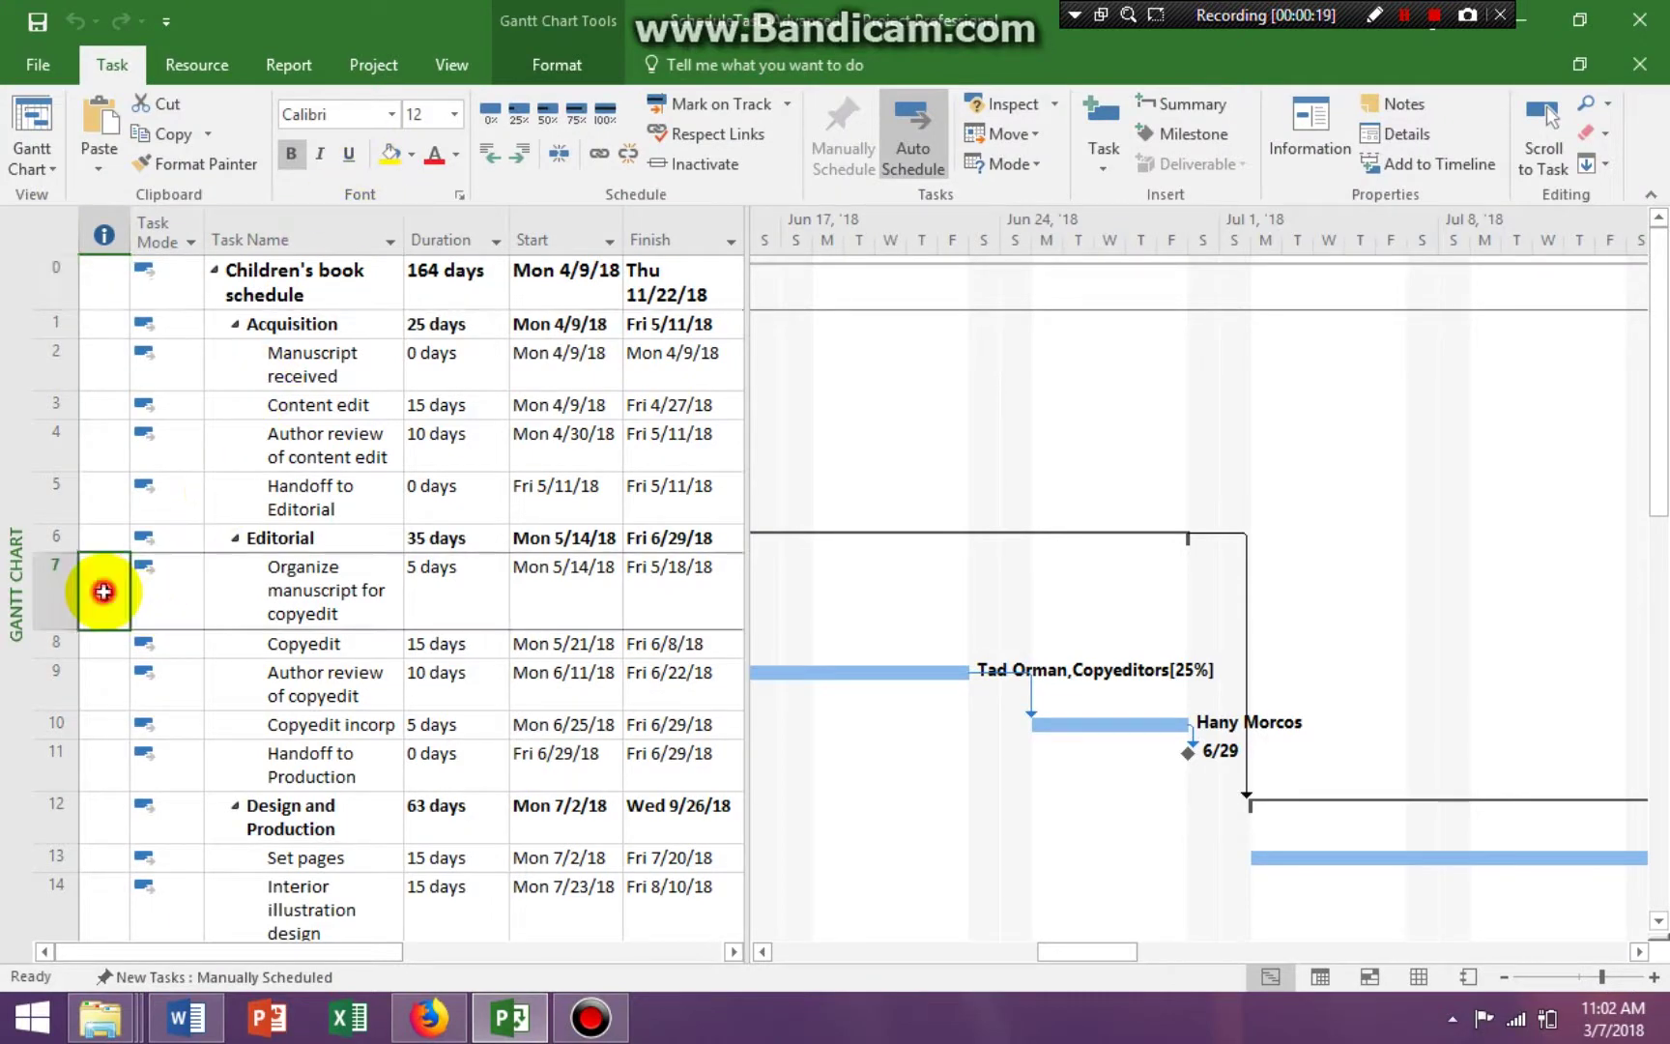
pyautogui.click(56, 591)
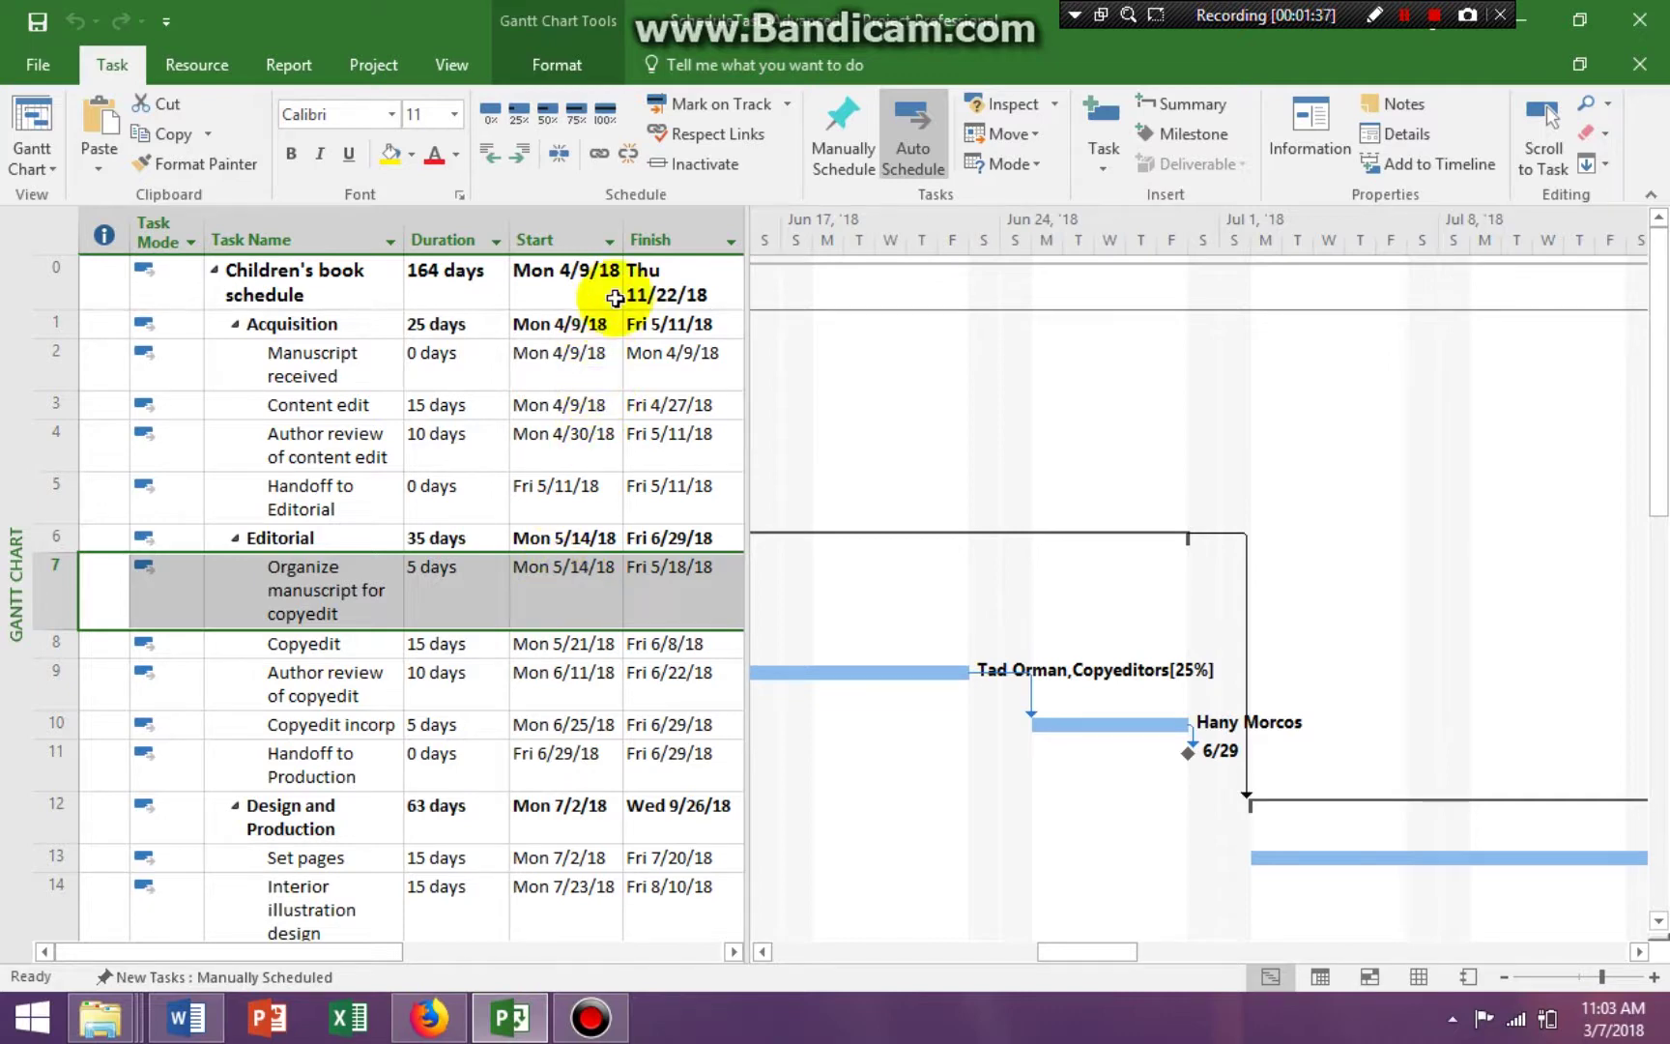
# - Split Copyedit incorp at 6/27/18 and move the later piece to finish Wed 7/4/18
pyautogui.click(561, 156)
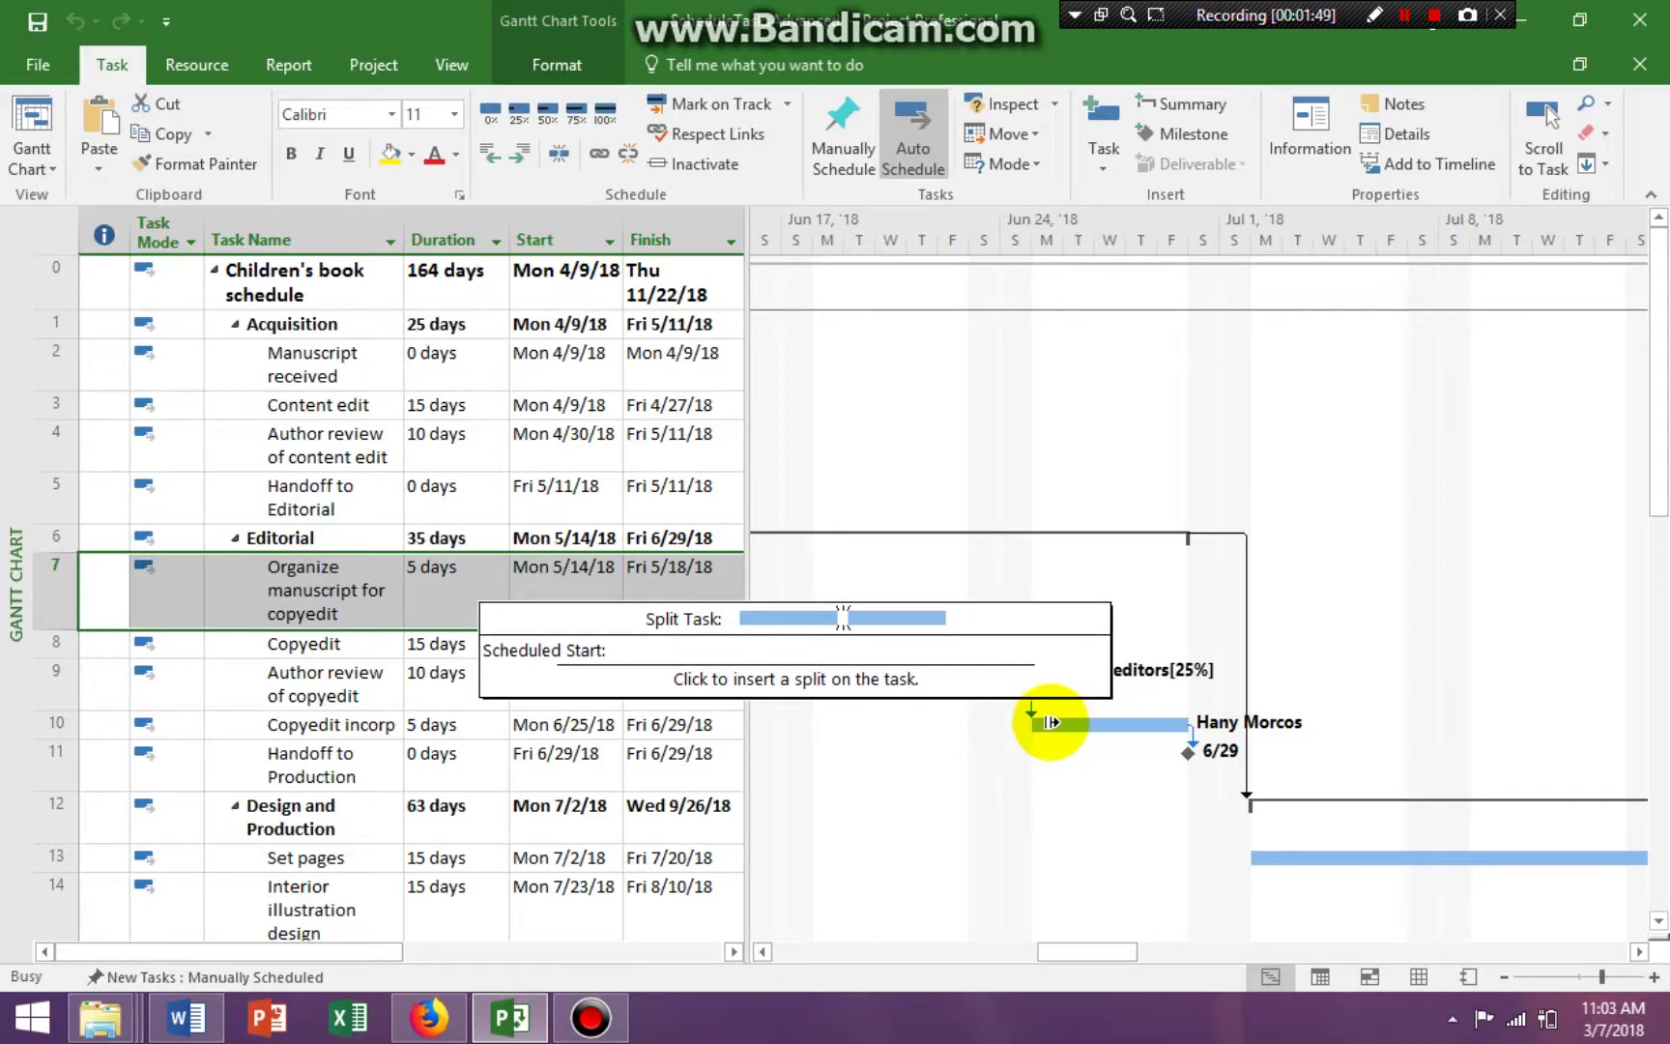
pyautogui.click(1105, 726)
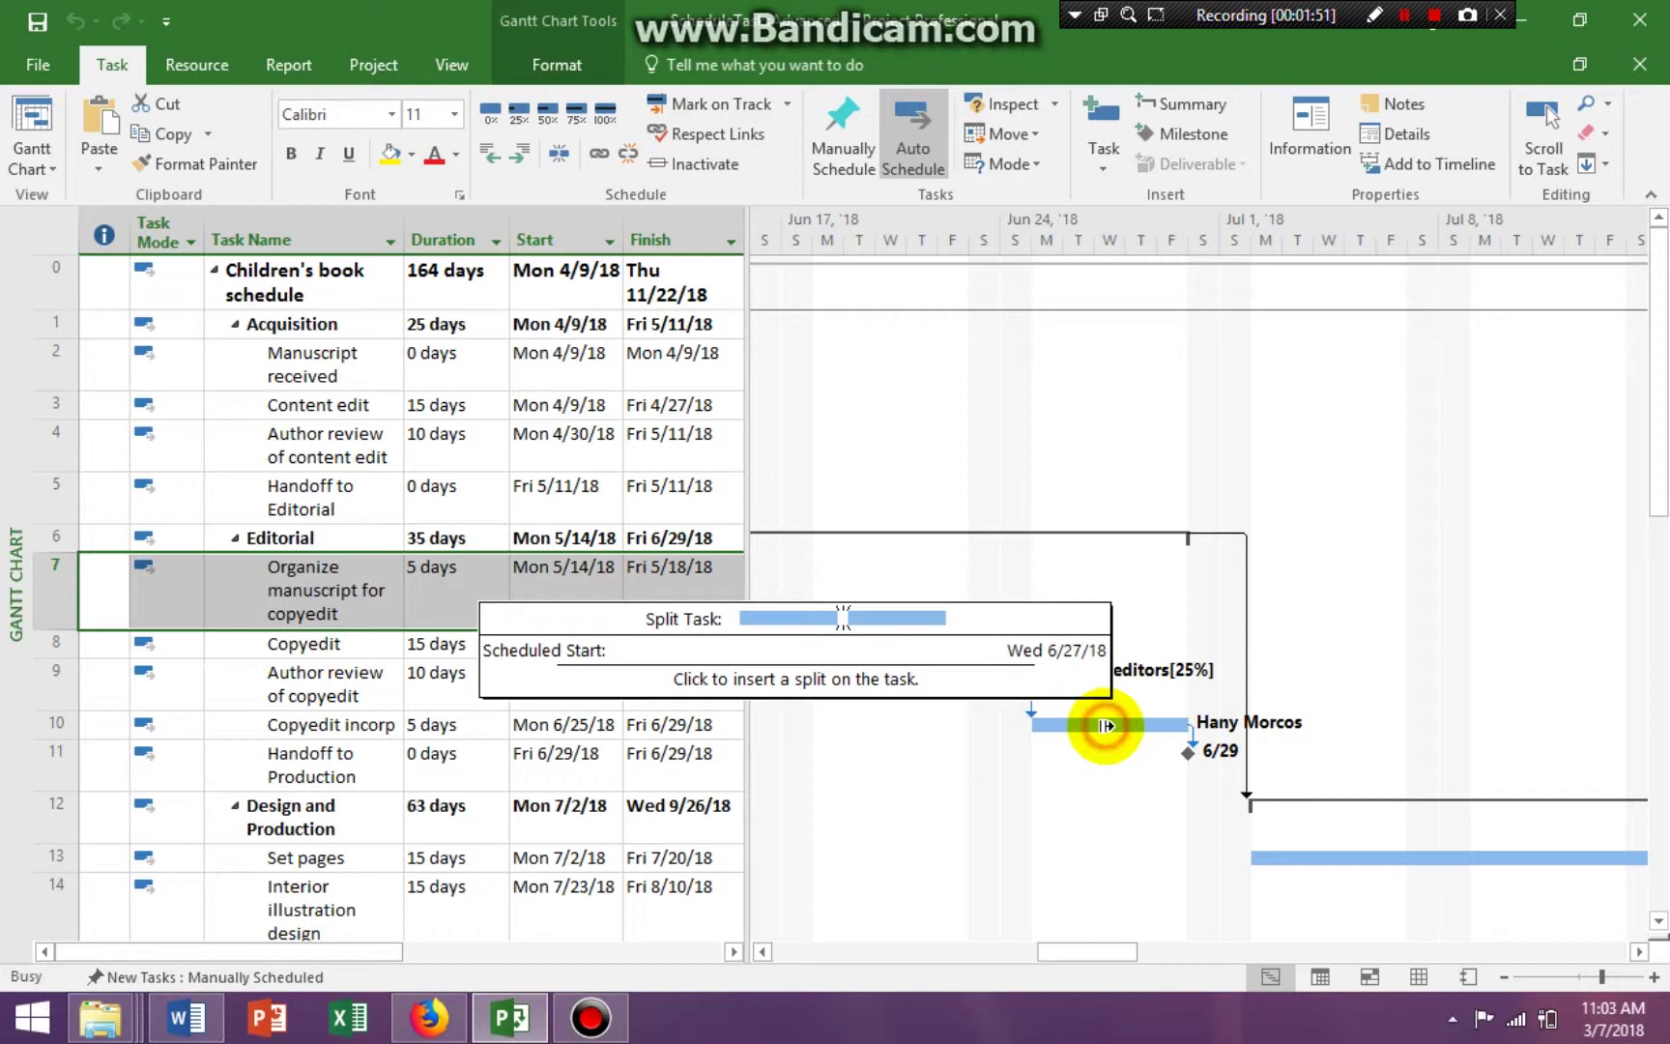
pyautogui.moveTo(1105, 726)
pyautogui.mouseDown()
pyautogui.moveTo(1244, 696)
pyautogui.moveTo(1316, 712)
pyautogui.mouseUp()
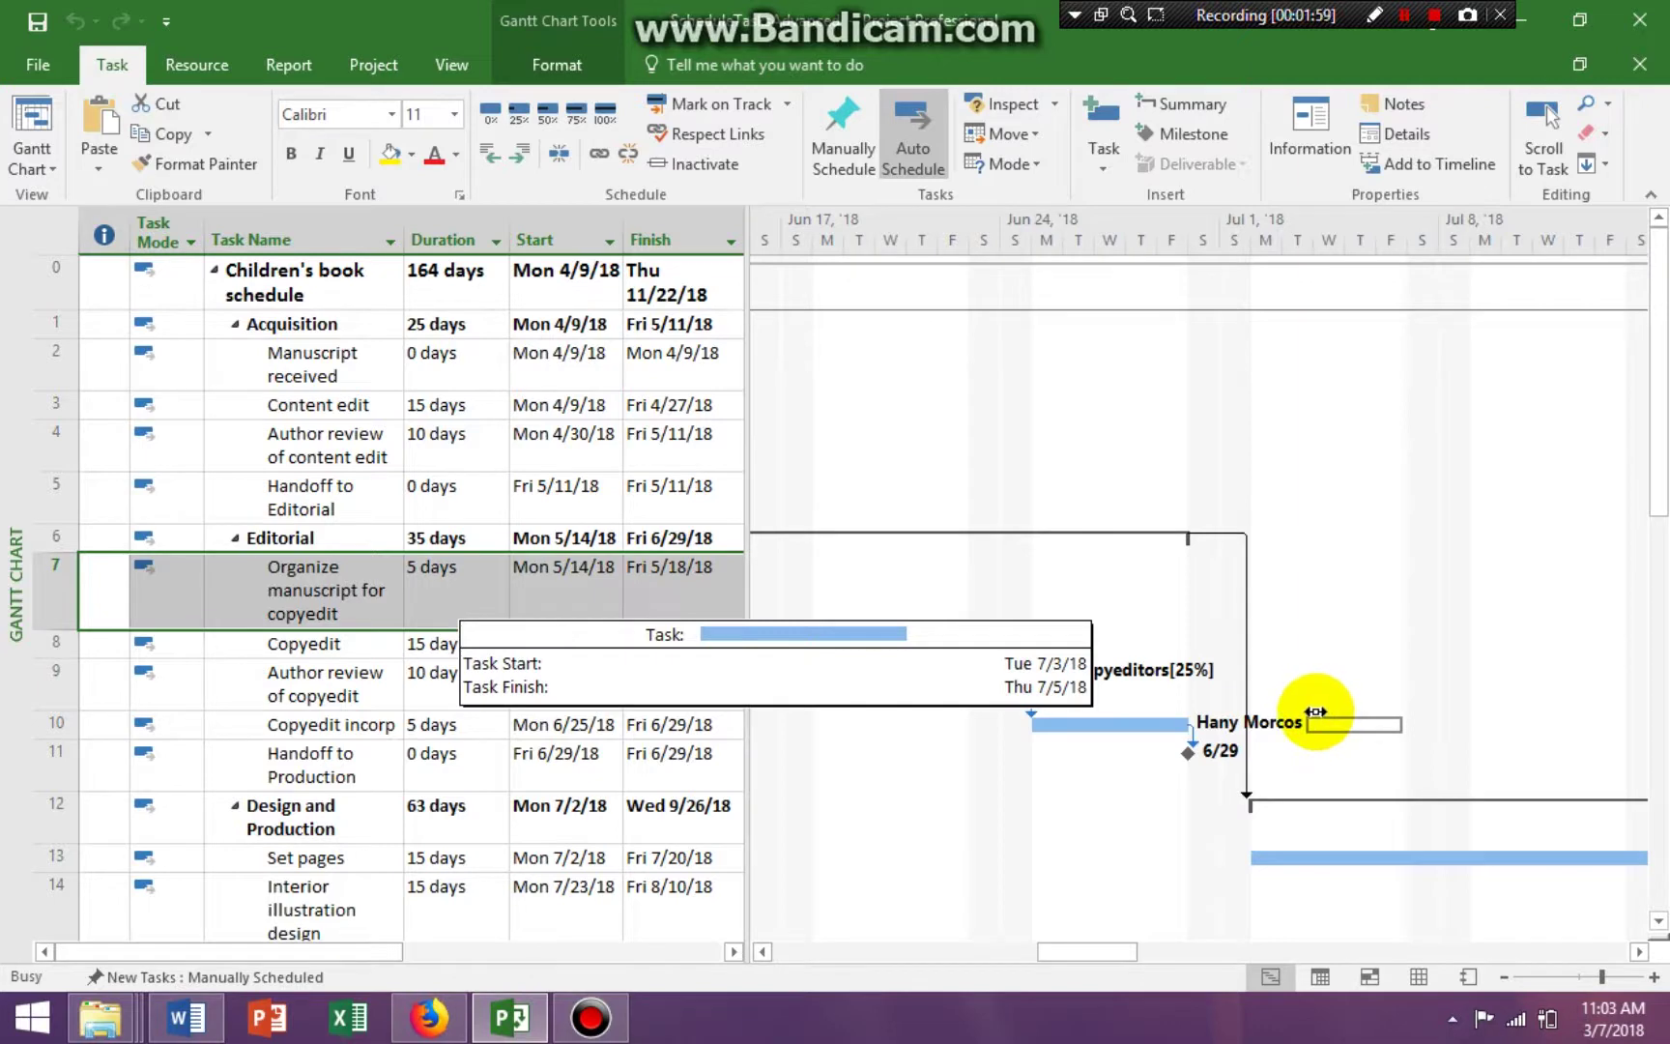
pyautogui.moveTo(1317, 713); pyautogui.dragTo(1288, 714)
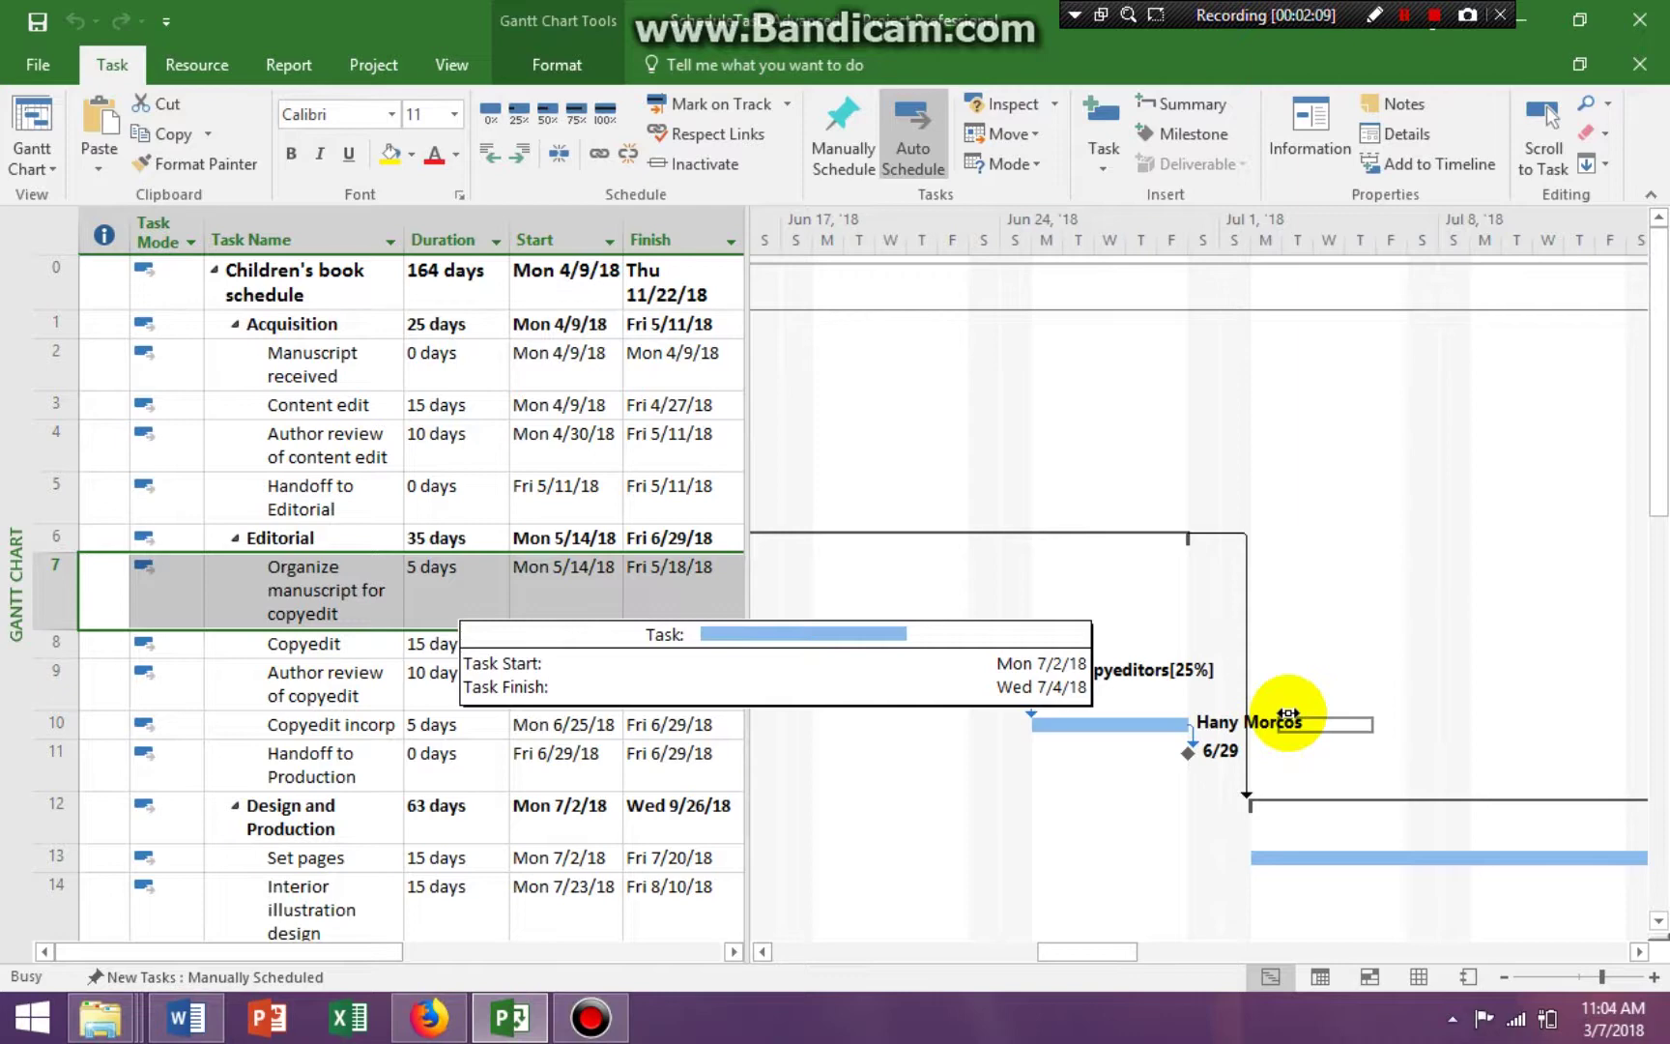
pyautogui.moveTo(1288, 714); pyautogui.dragTo(1285, 718)
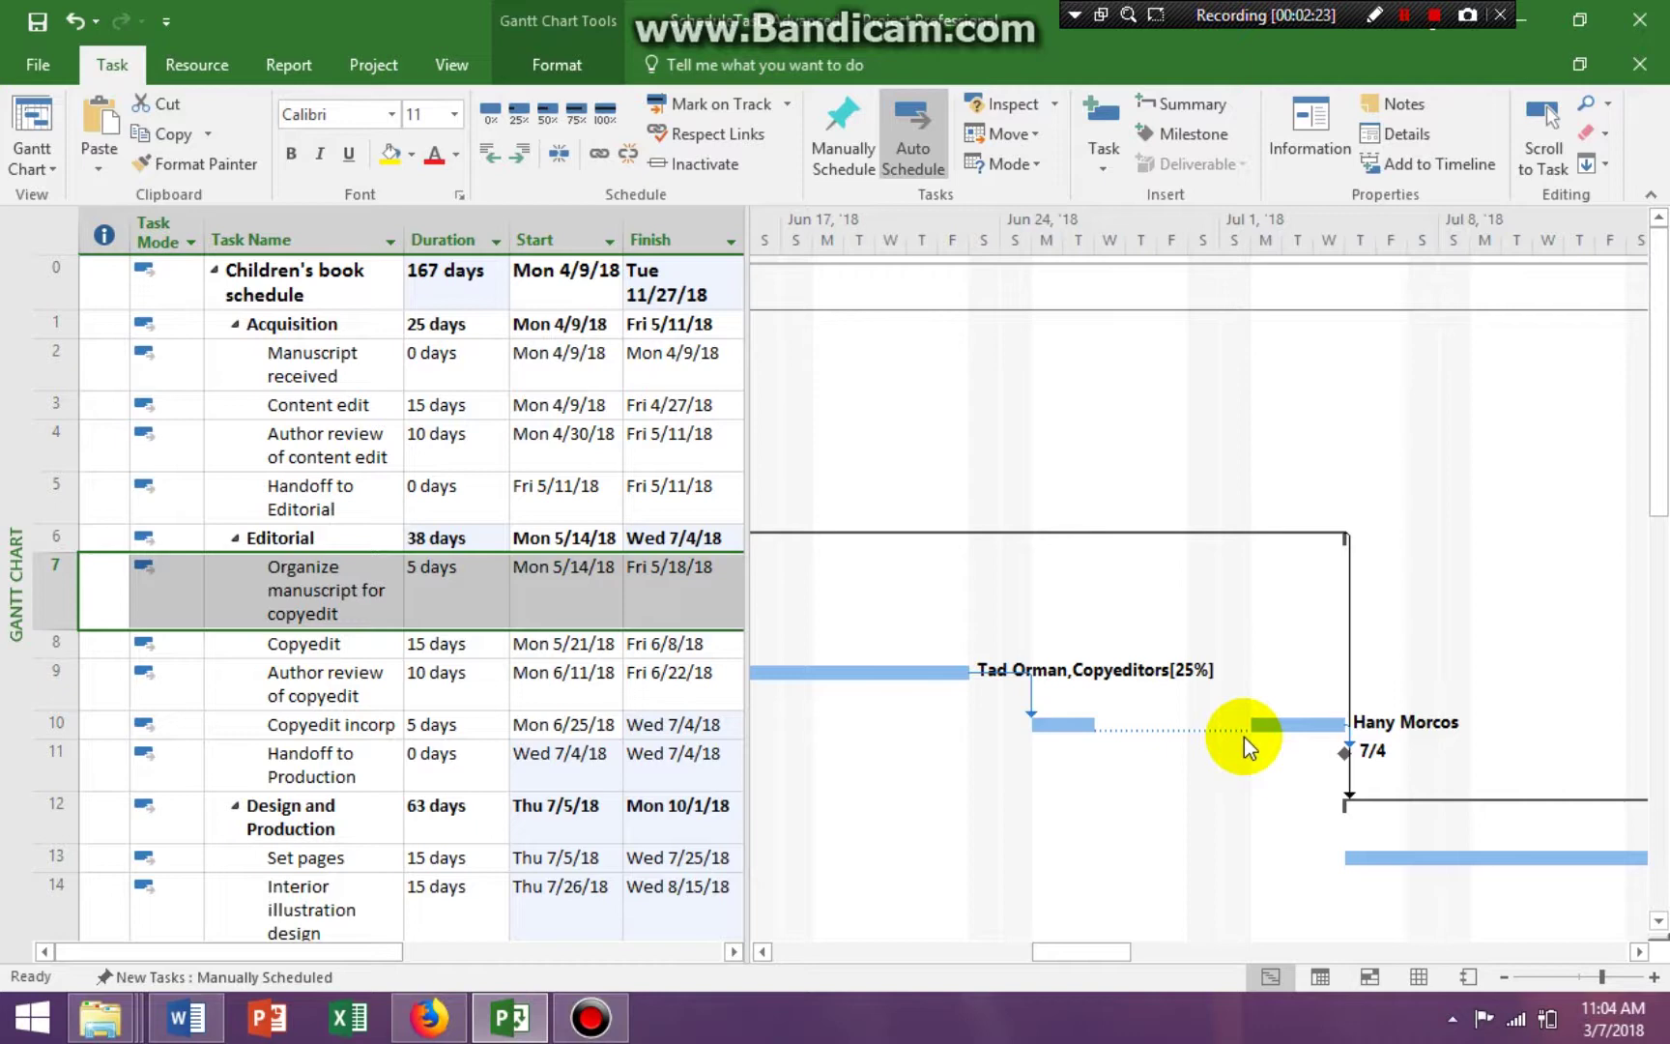
pyautogui.hotkey('ctrl', 'z')
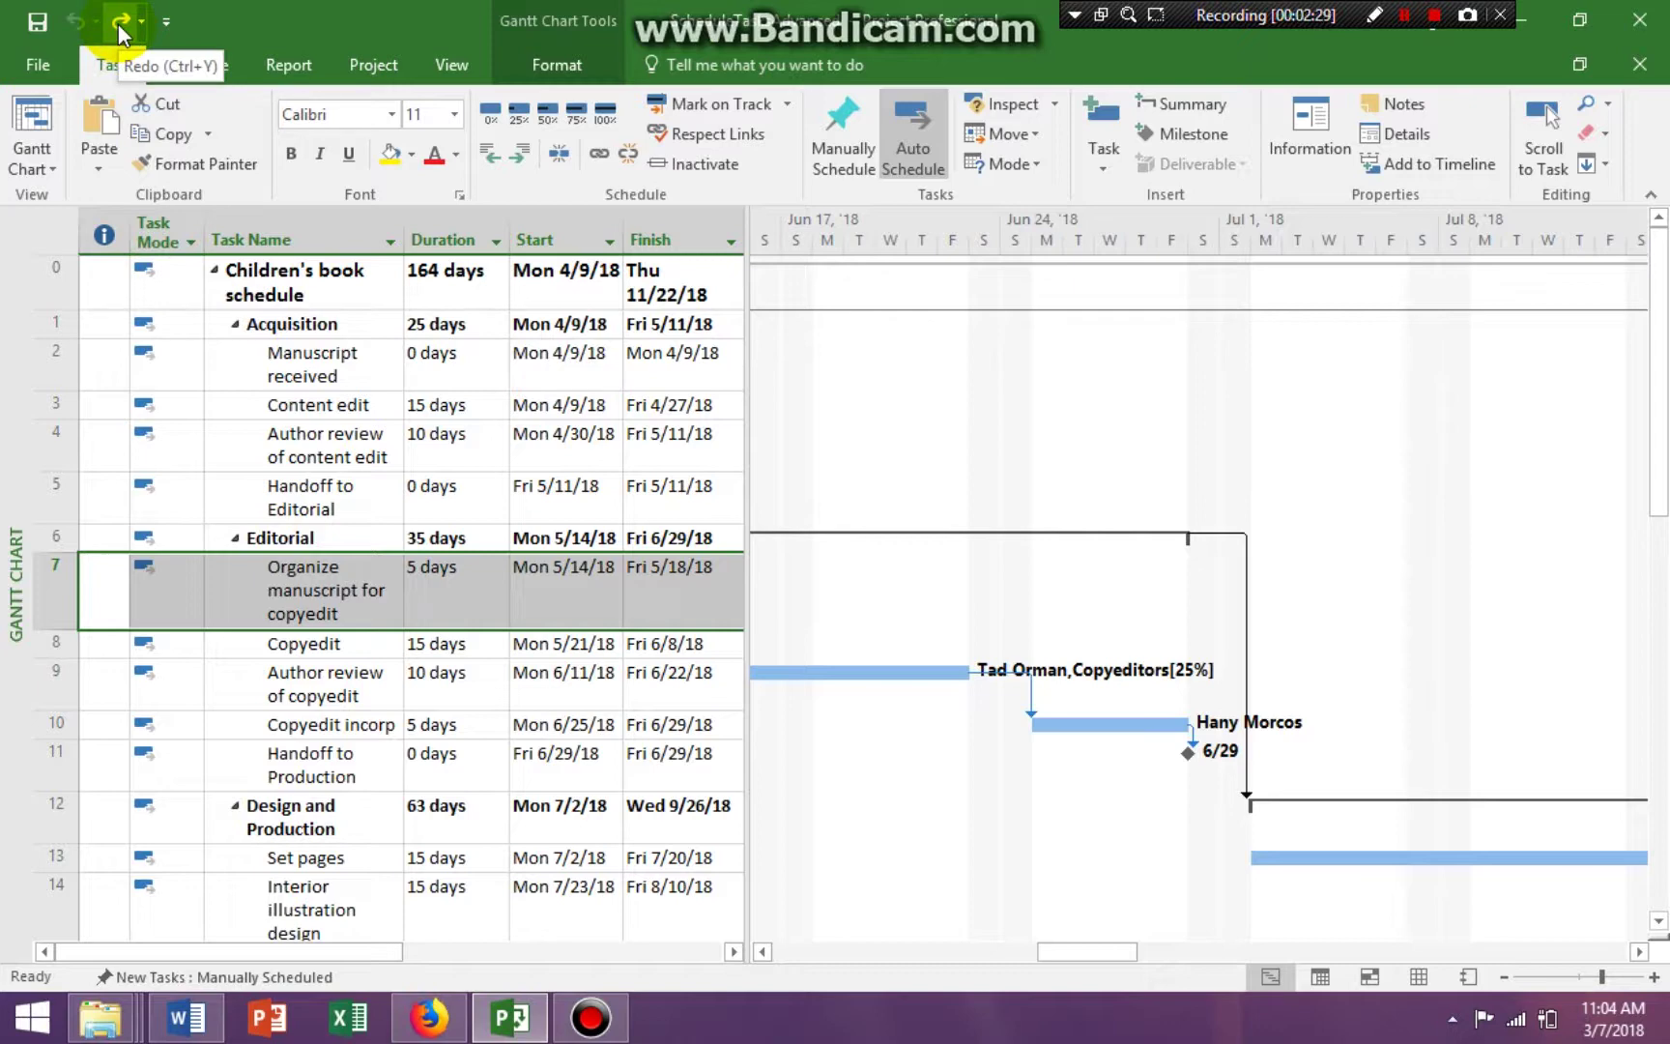
pyautogui.click(117, 23)
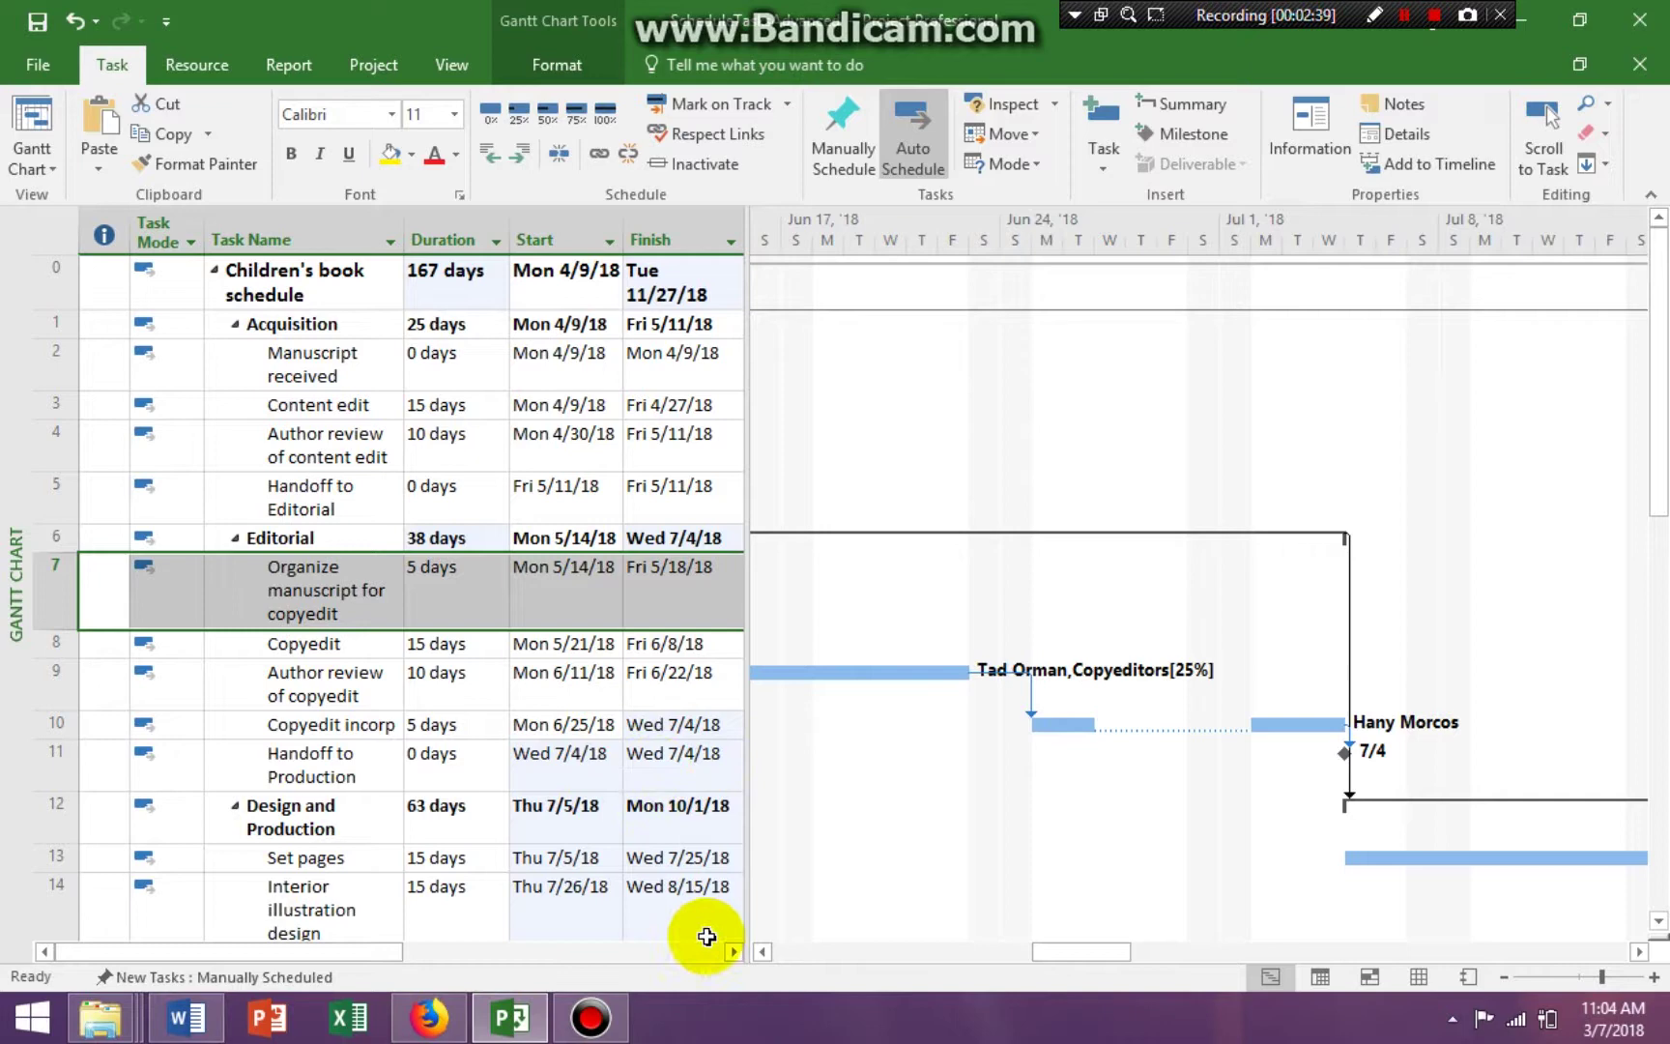
pyautogui.moveTo(1655, 394); pyautogui.dragTo(1655, 887)
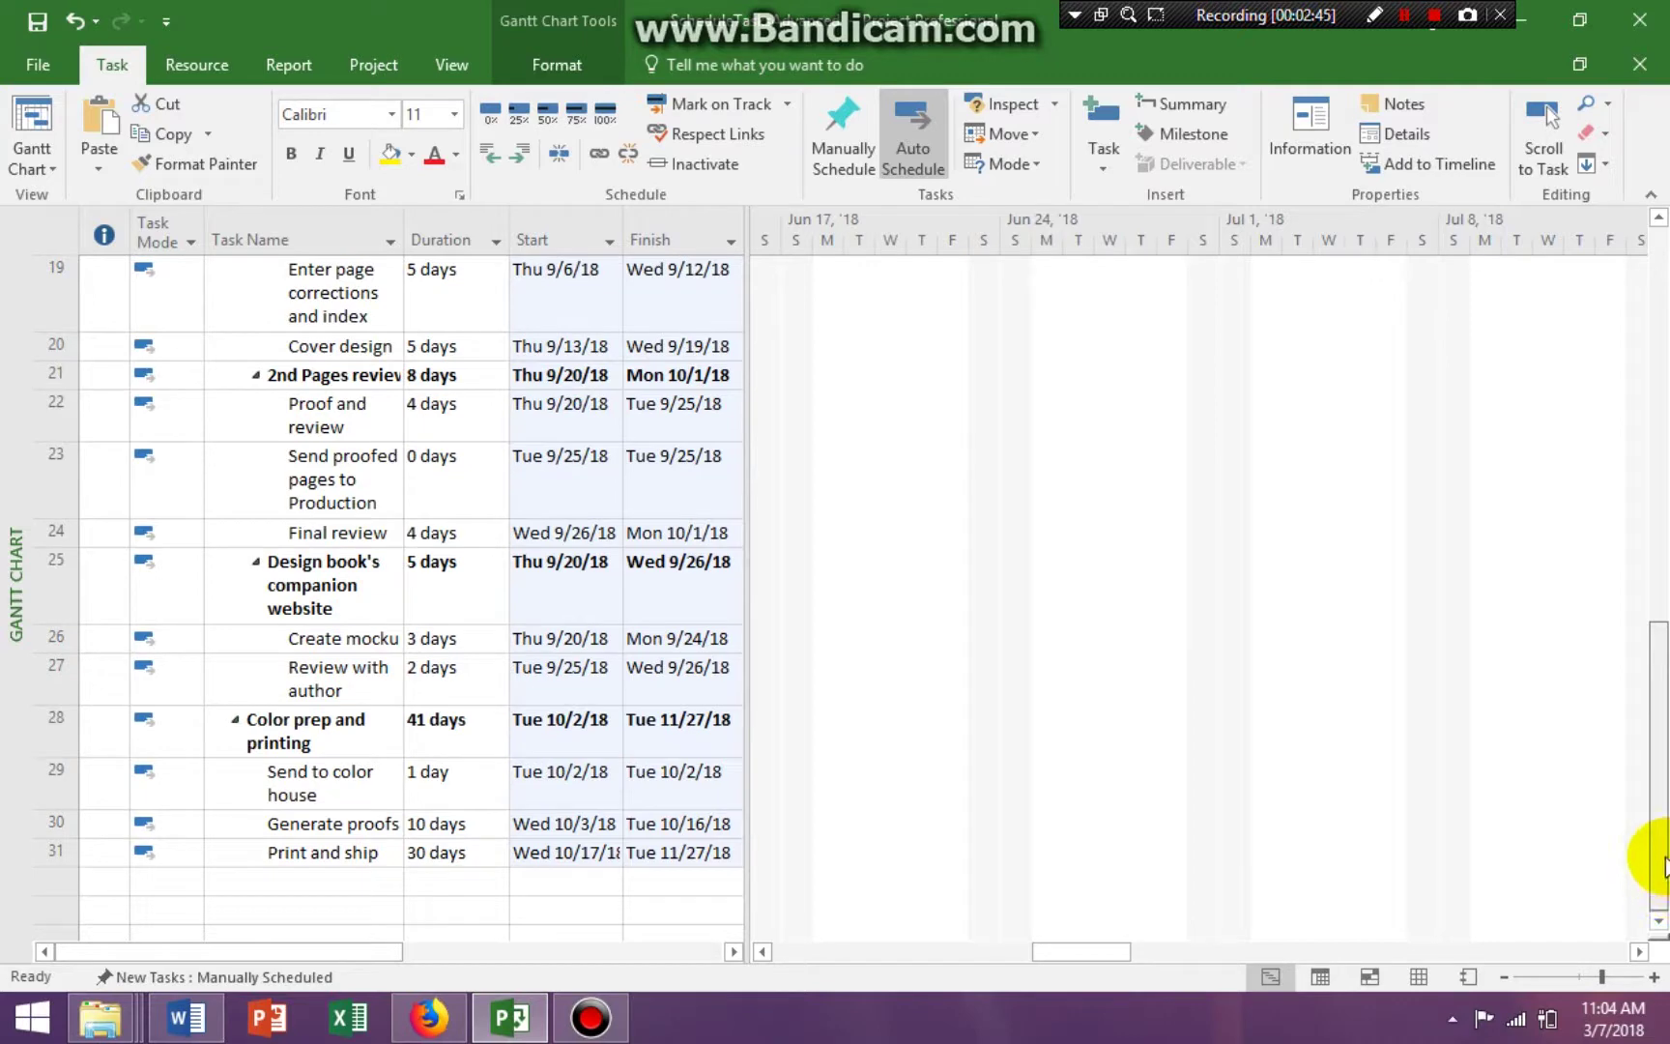
pyautogui.moveTo(1653, 776); pyautogui.dragTo(1598, 305)
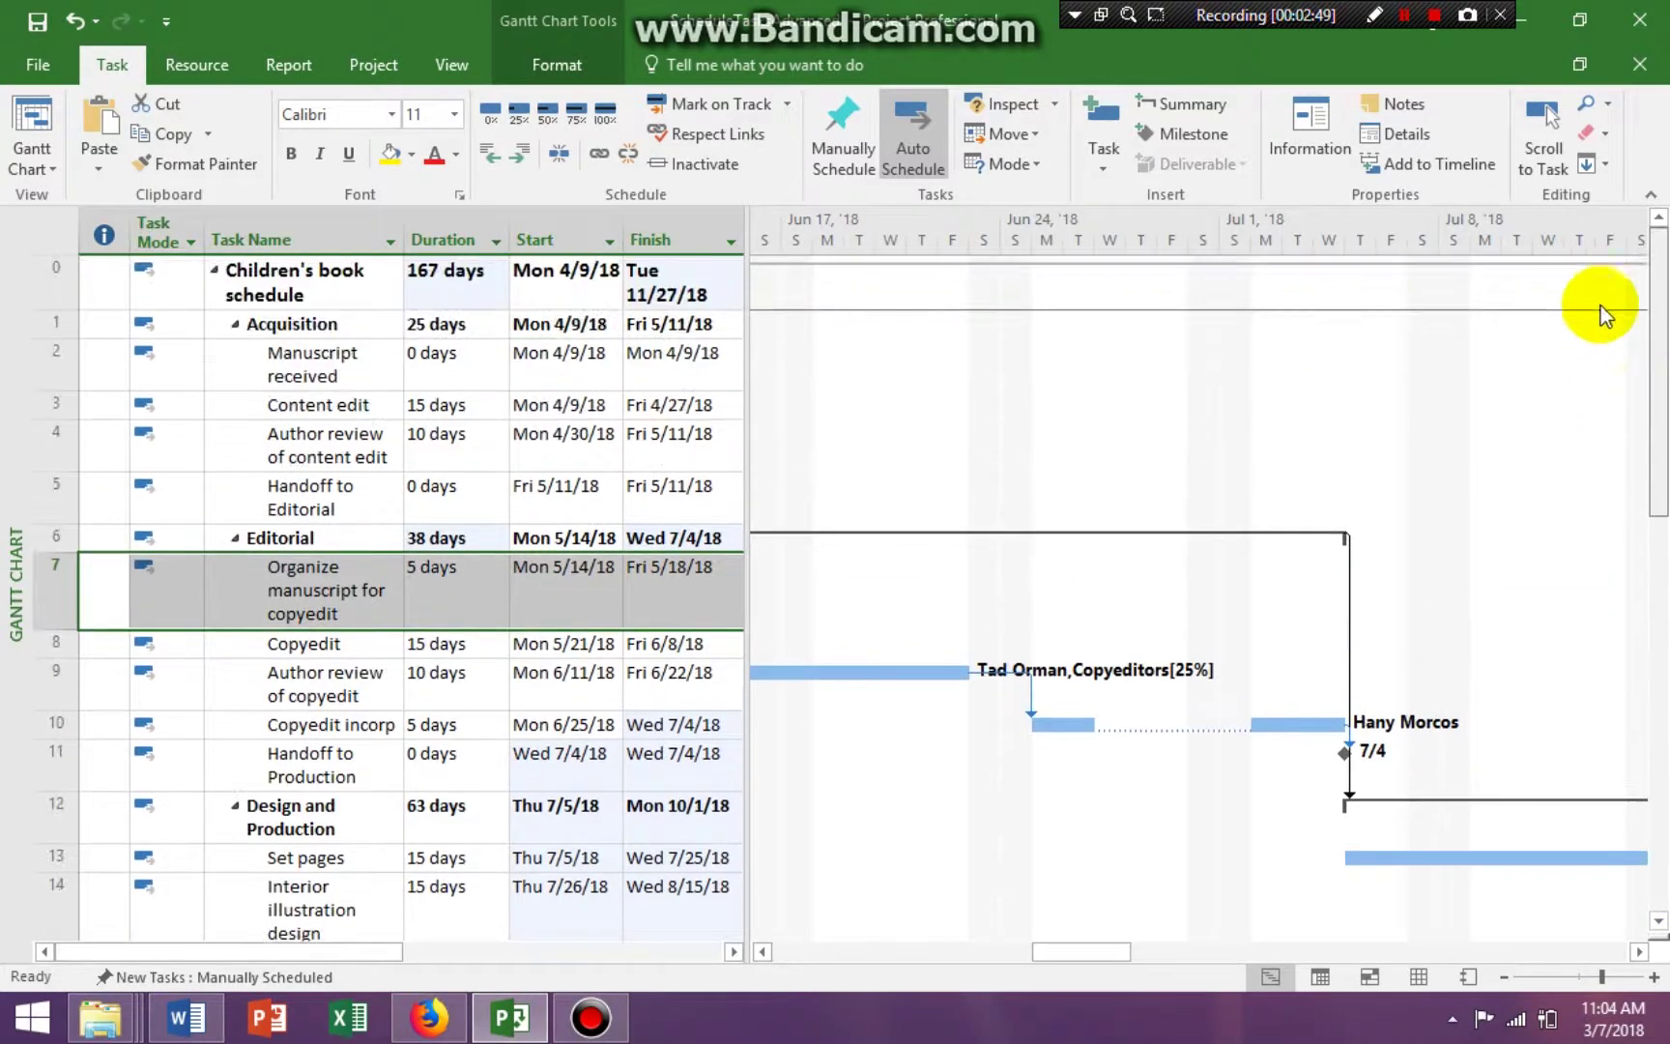